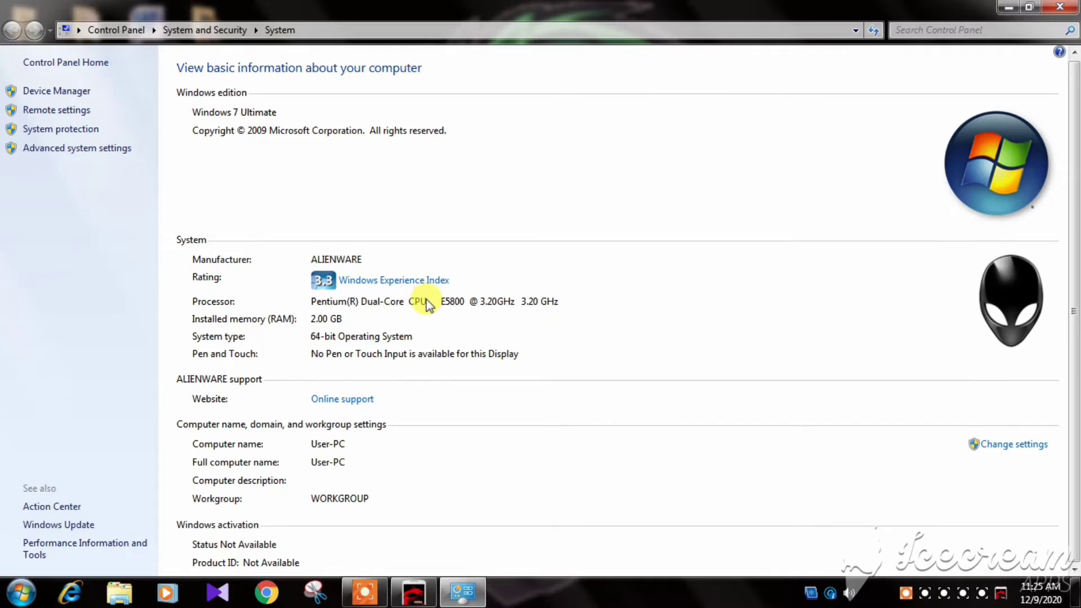
Step: Close the System information window and refresh the desktop
click(1055, 6)
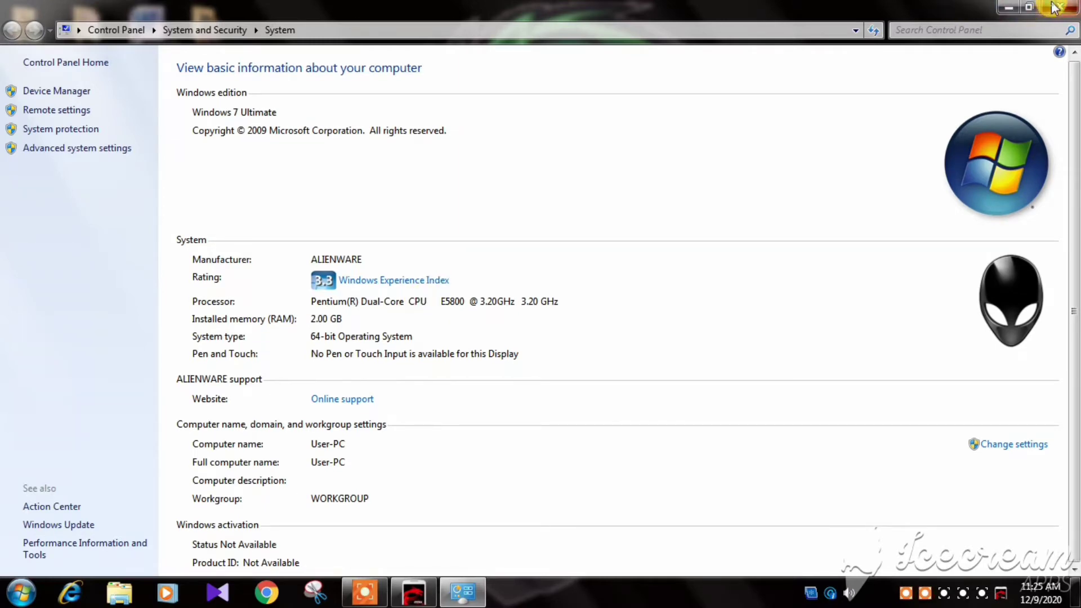
right_click(721, 68)
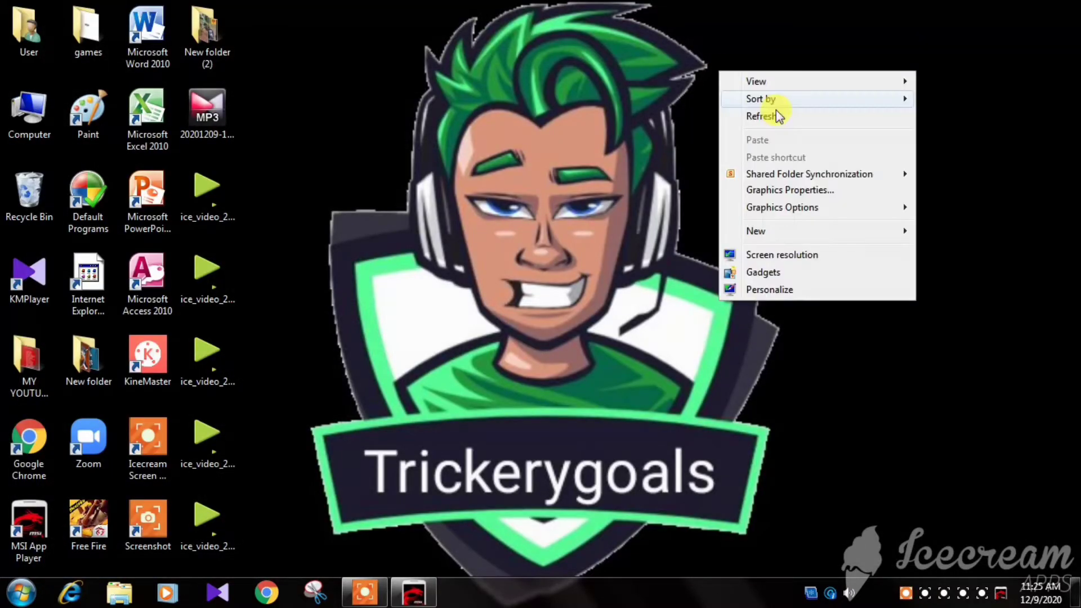
click(780, 114)
right_click(788, 139)
click(803, 165)
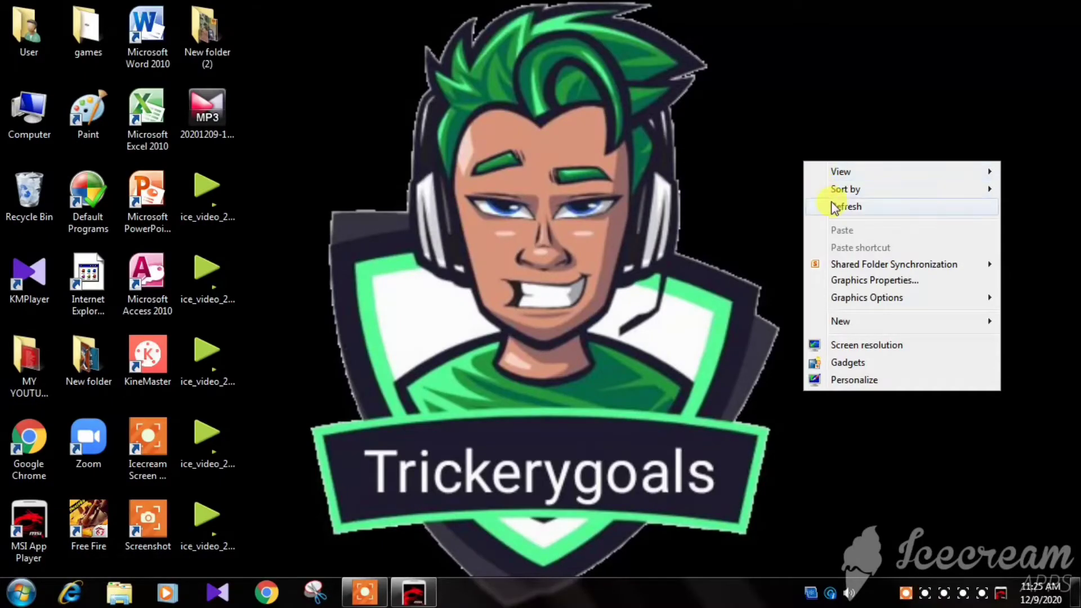
click(830, 203)
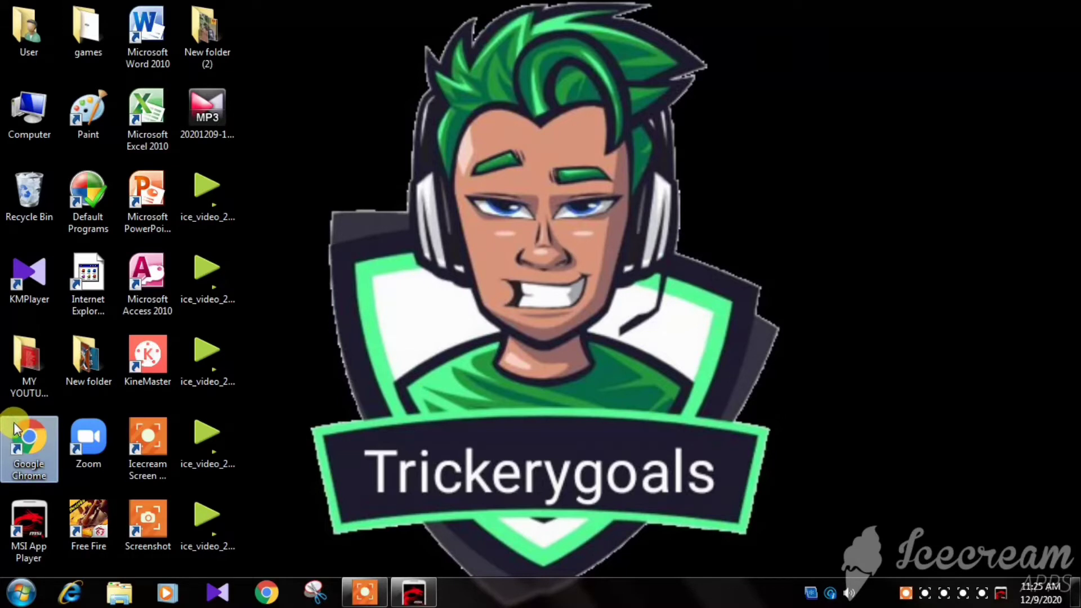
Step: Launch Google Chrome from the desktop
double_click(28, 442)
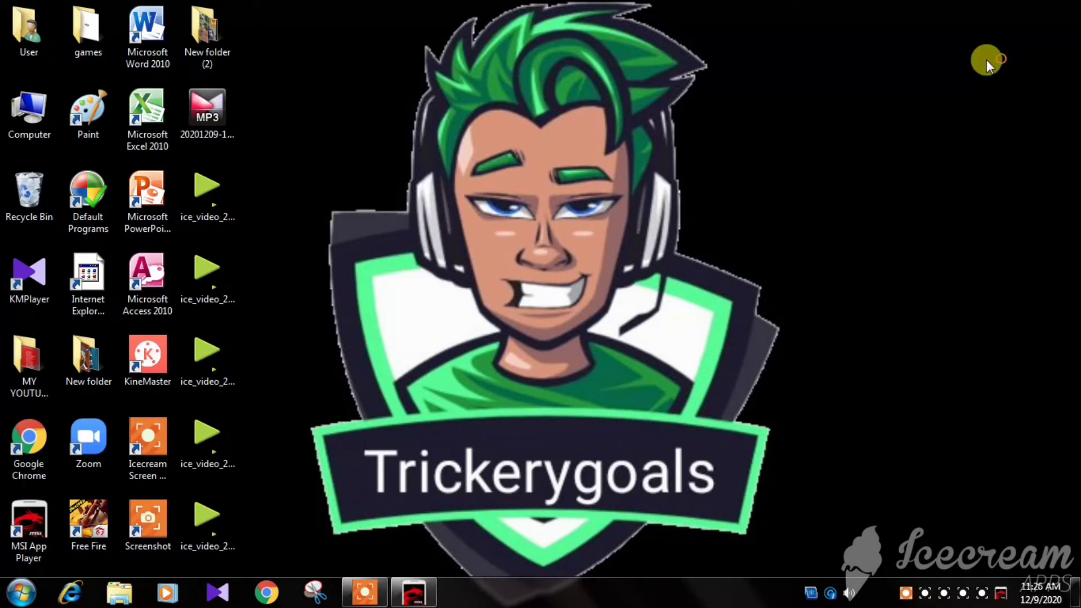
right_click(913, 62)
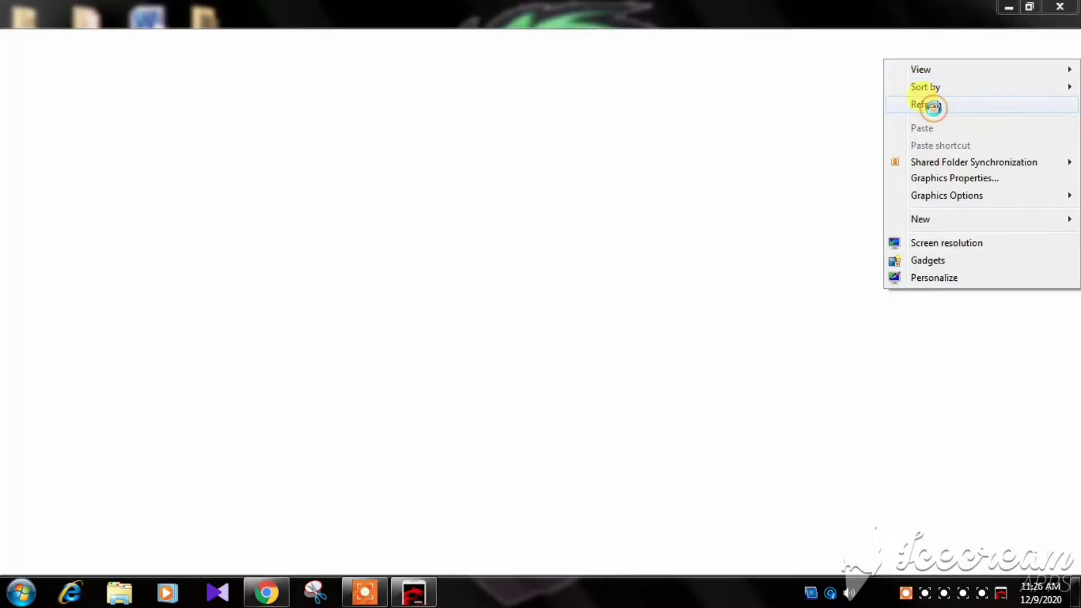
click(934, 109)
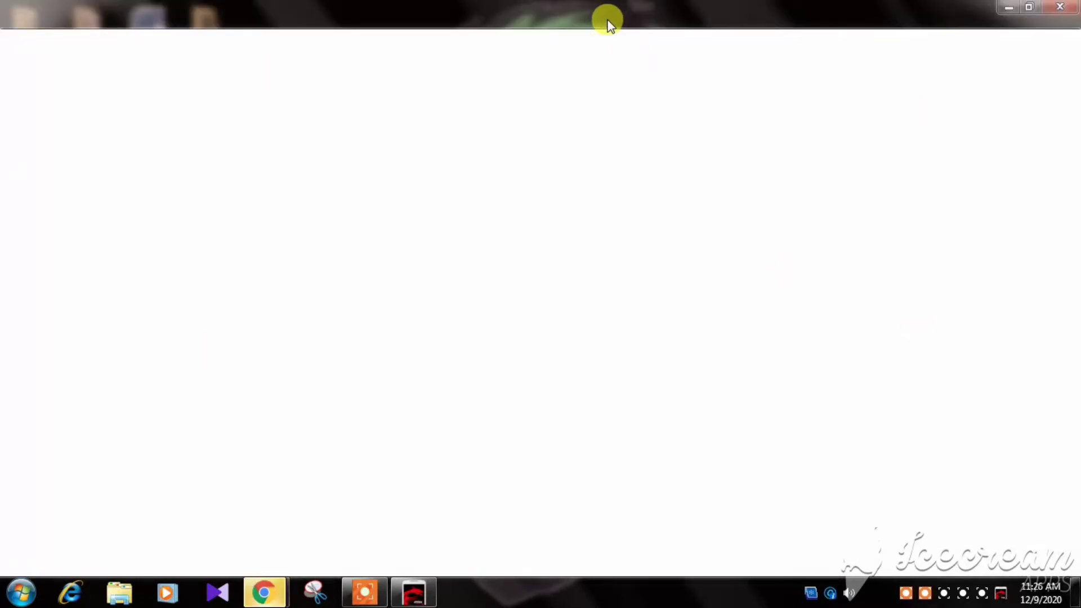
drag(608, 20, 602, 10)
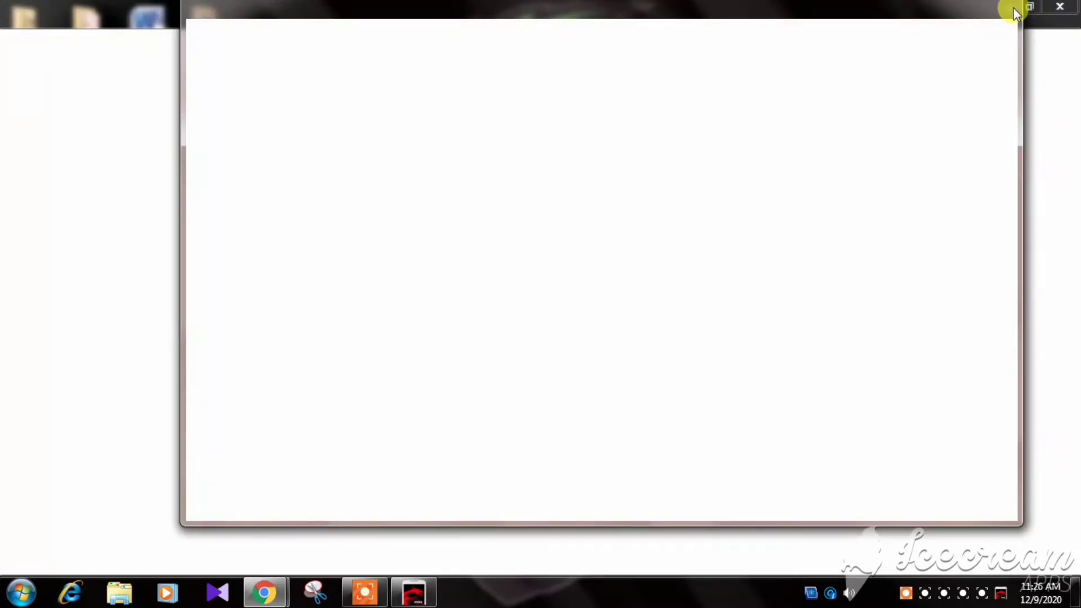
click(767, 9)
drag(762, 32, 717, 77)
click(975, 12)
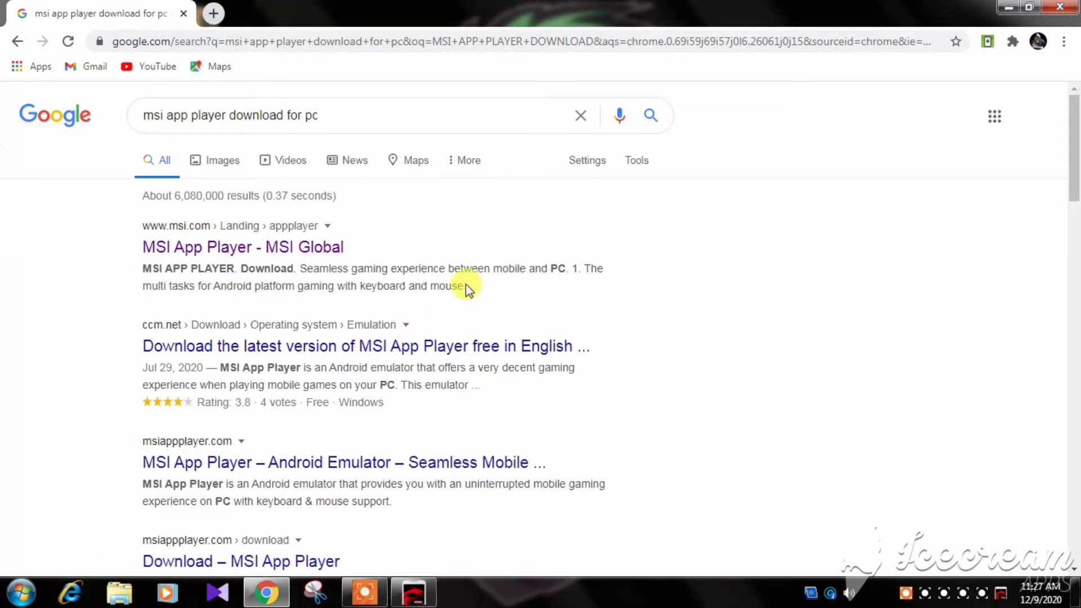
Step: Open the "MSI App Player - MSI Global" search result and look over the MSI App Player download page
drag(464, 285, 452, 285)
drag(243, 270, 120, 252)
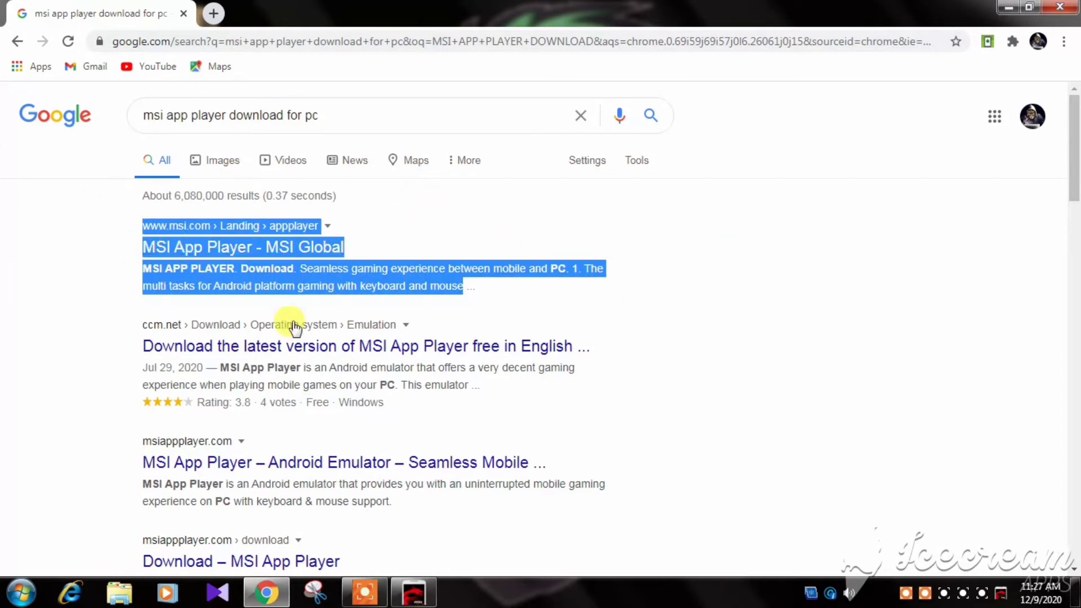
click(216, 253)
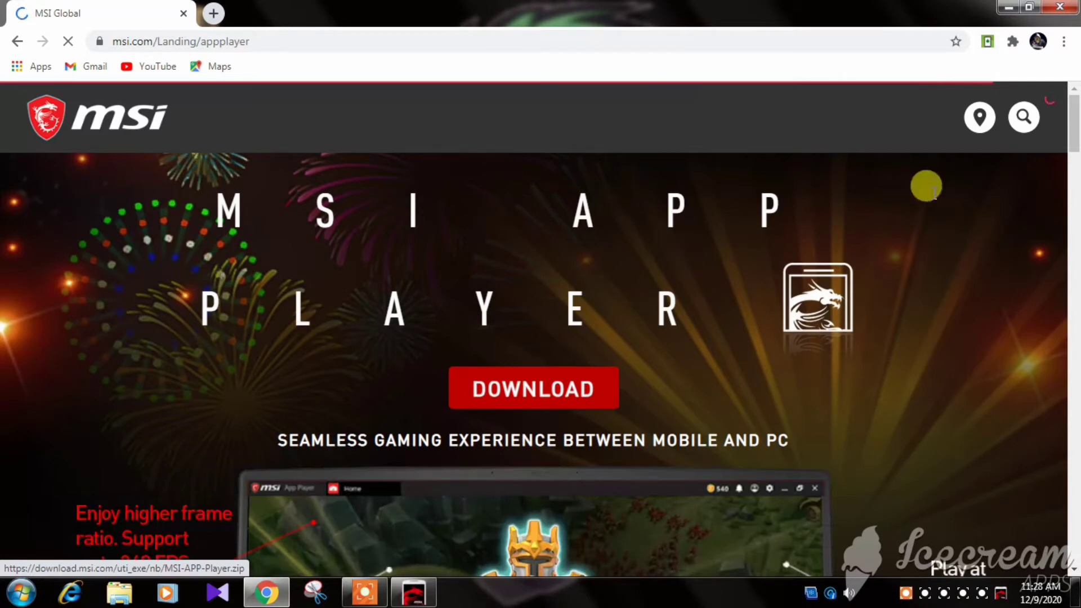
scroll(986, 177, down, 5)
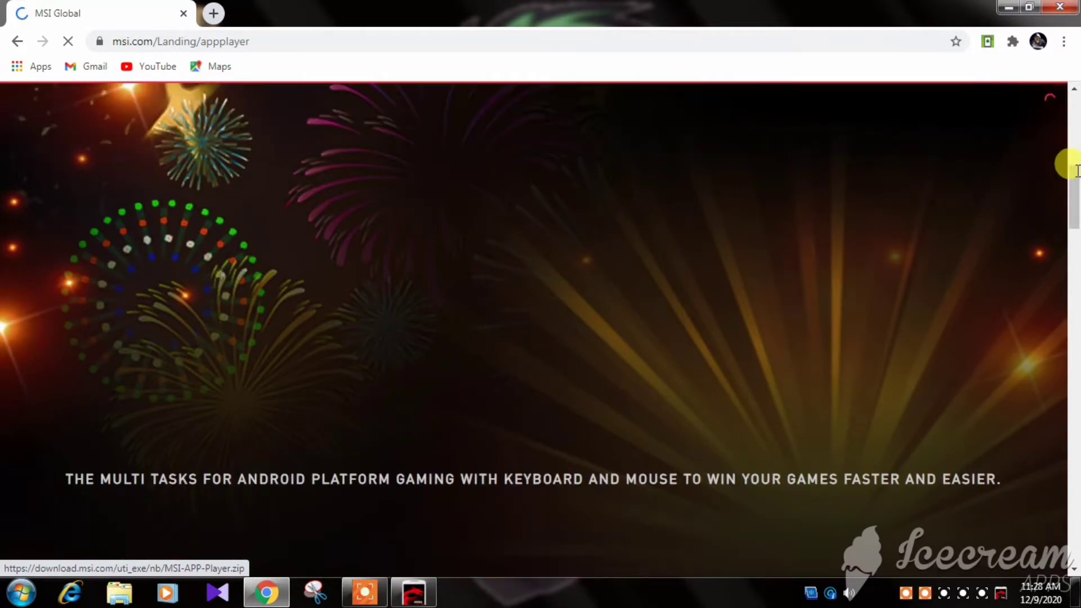
scroll(1068, 169, down, 5)
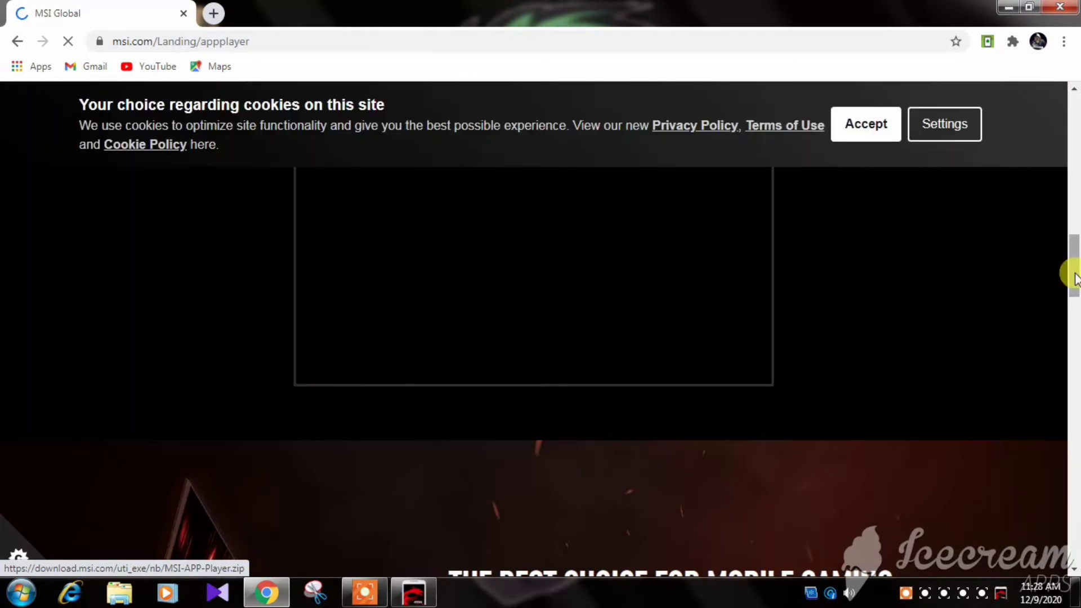
scroll(1074, 226, up, 5)
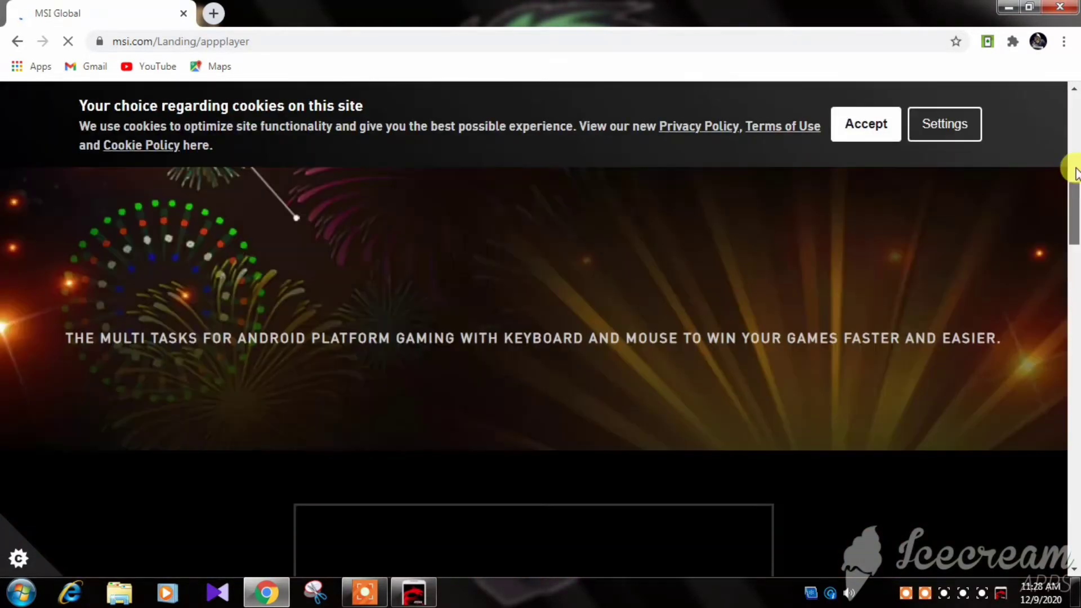
scroll(1074, 135, up, 5)
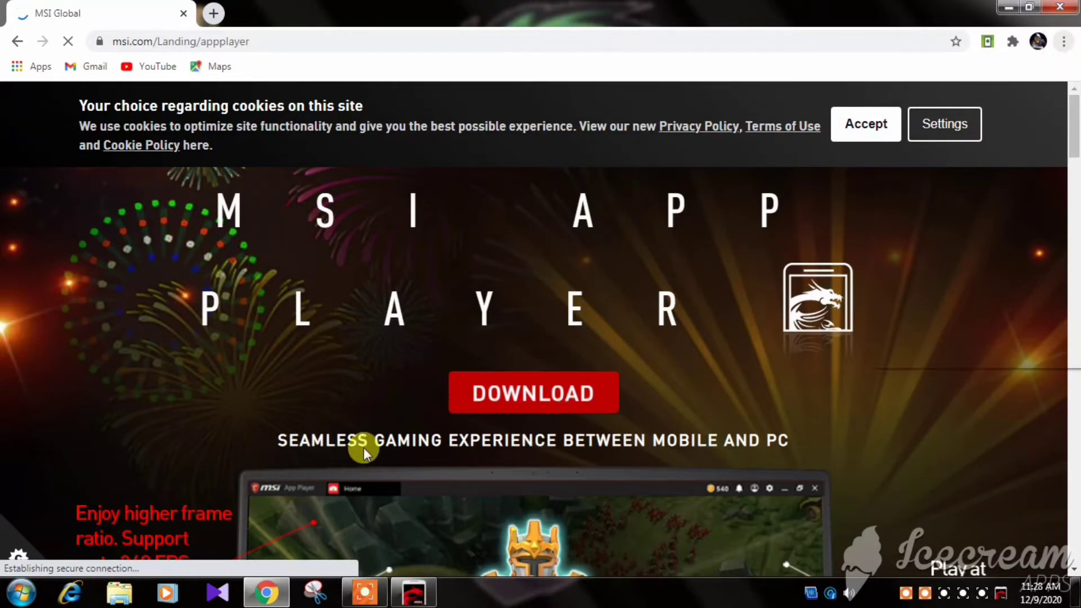
Step: Open the browser's downloads list and look through the downloaded files for the MSI App Player archive
key(alt+f)
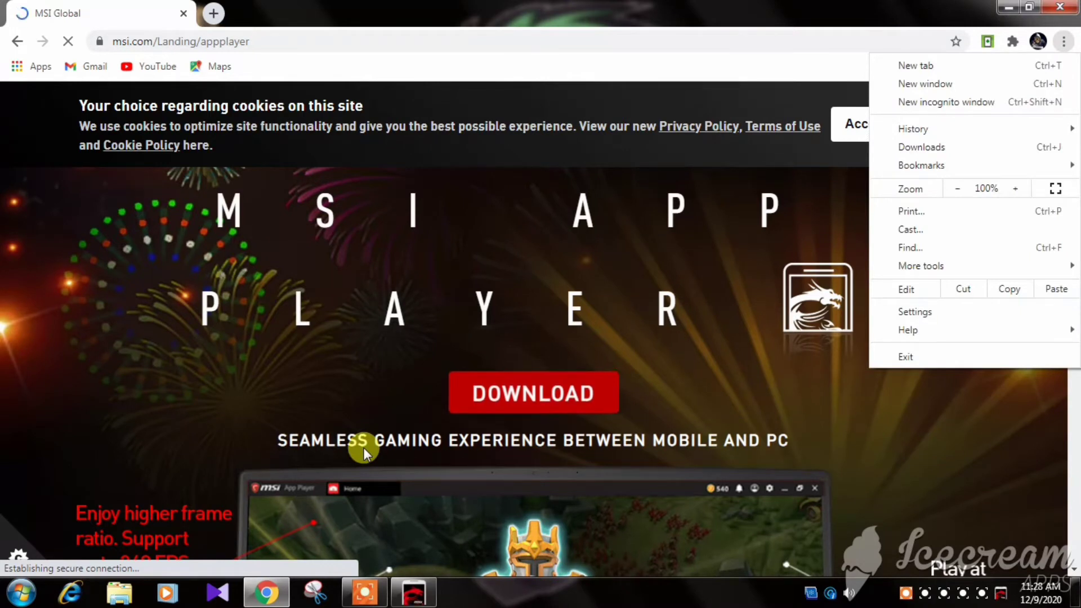
key(Escape)
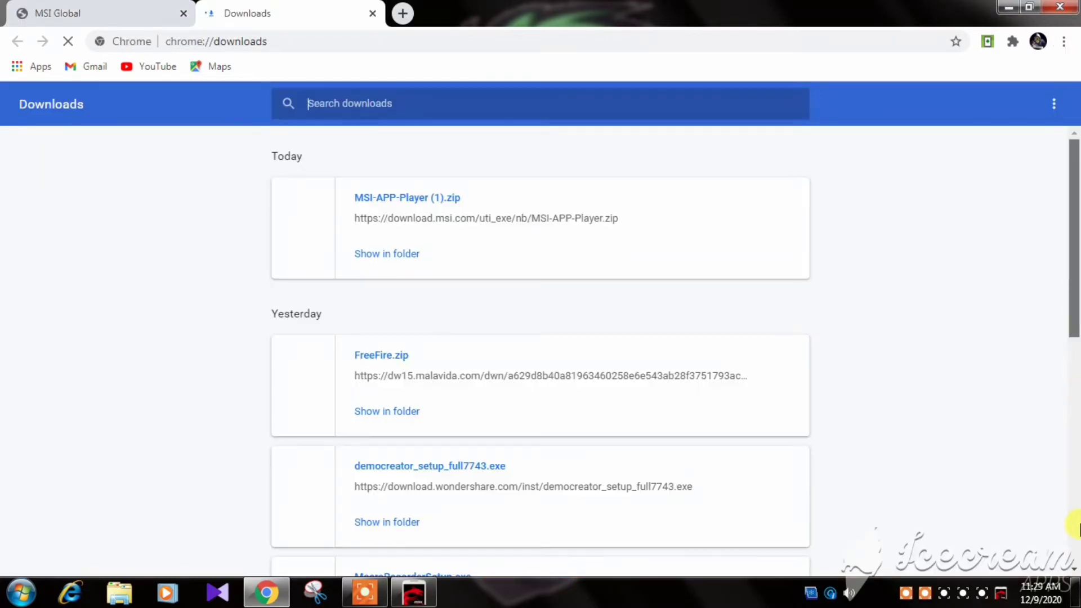
click(1074, 545)
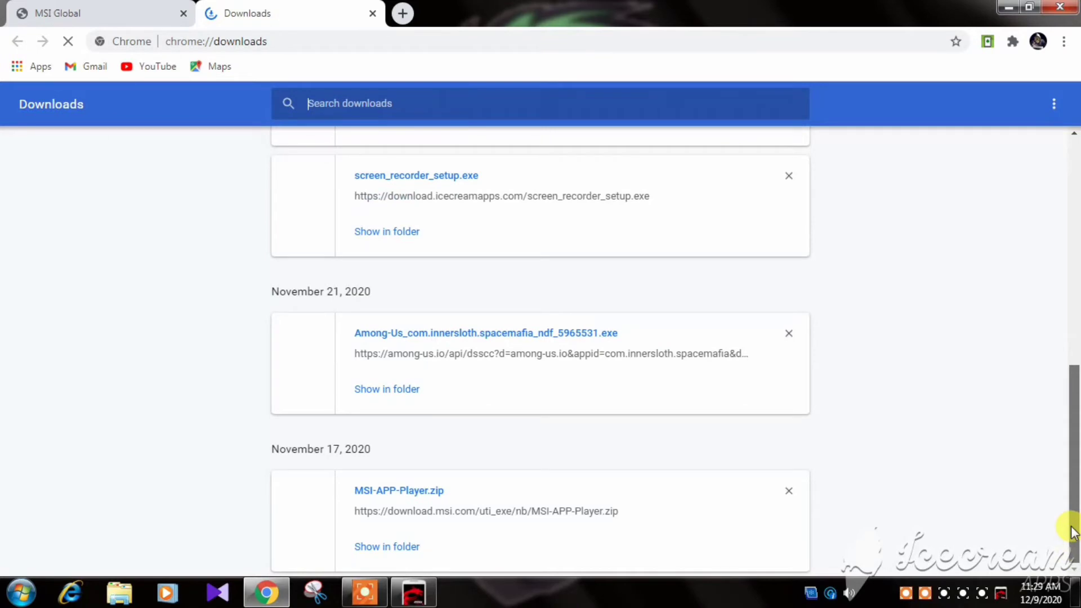
drag(1073, 533, 1070, 110)
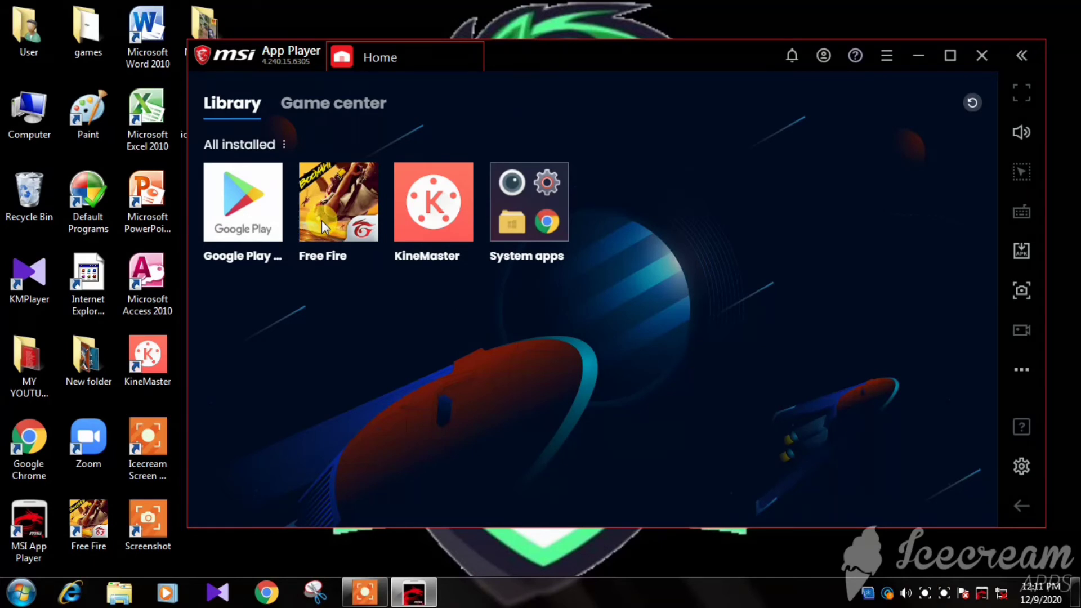
click(322, 222)
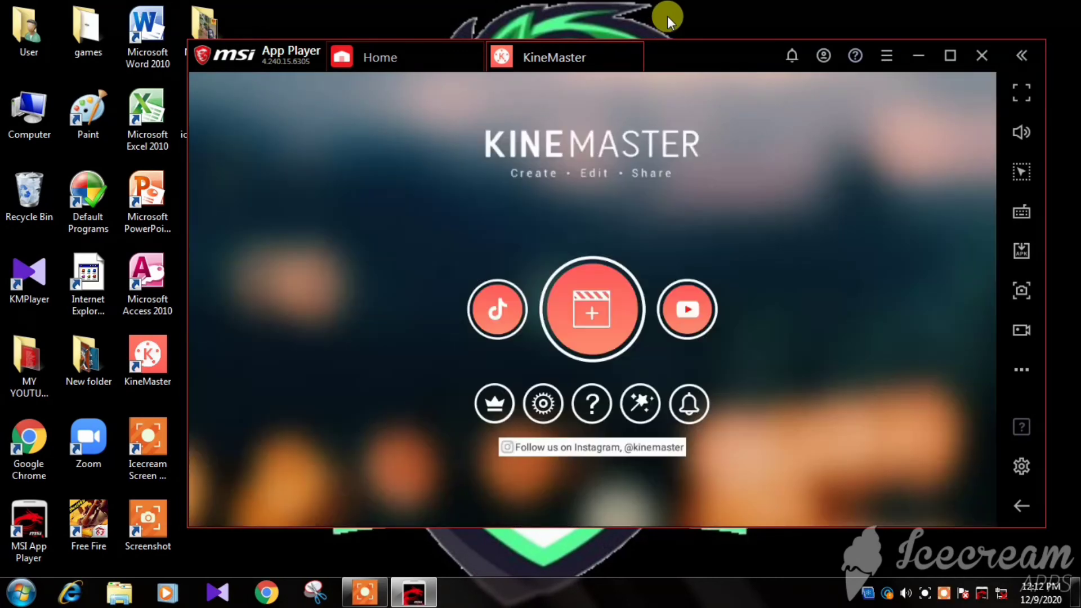
click(667, 12)
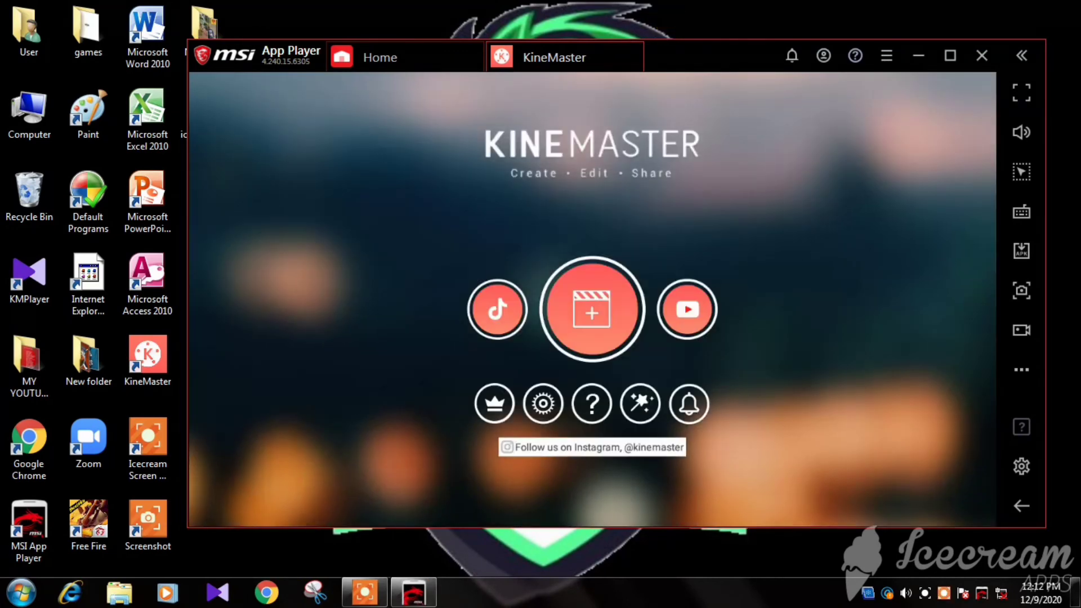
right_click(669, 11)
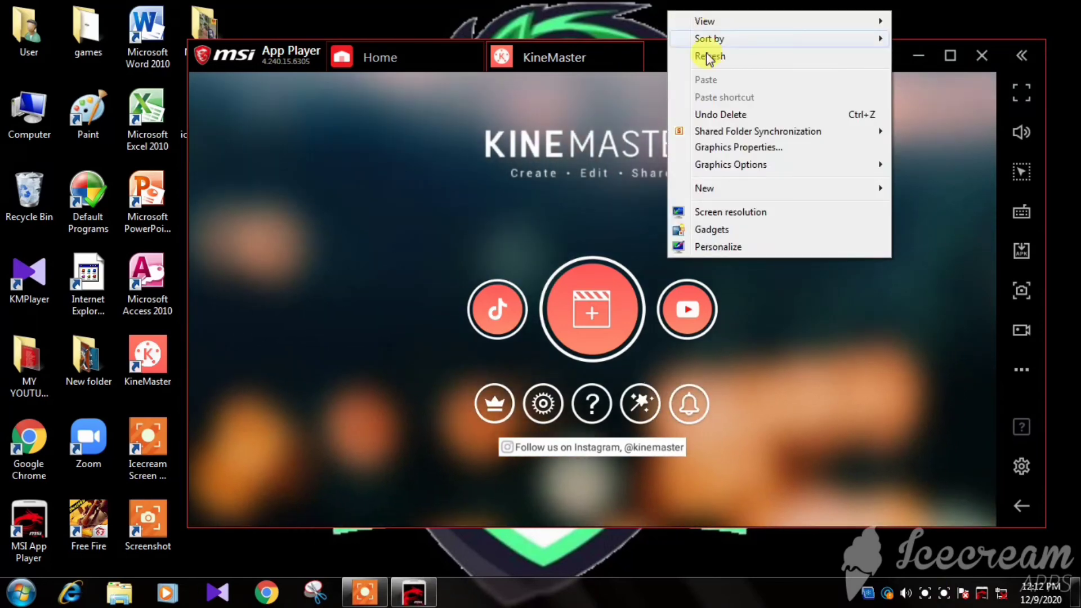
click(683, 55)
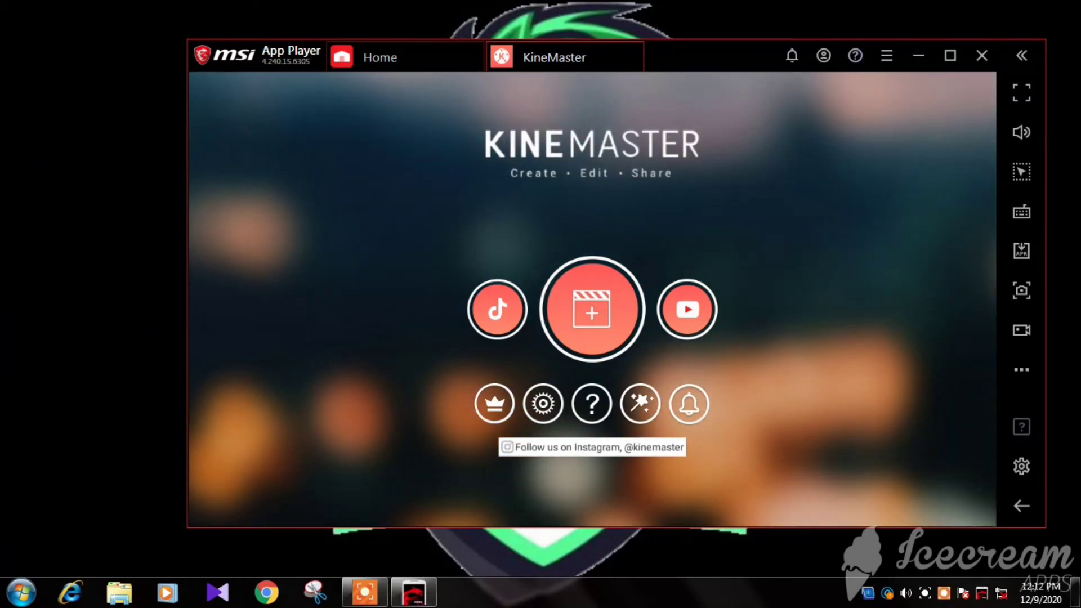
right_click(685, 2)
click(719, 46)
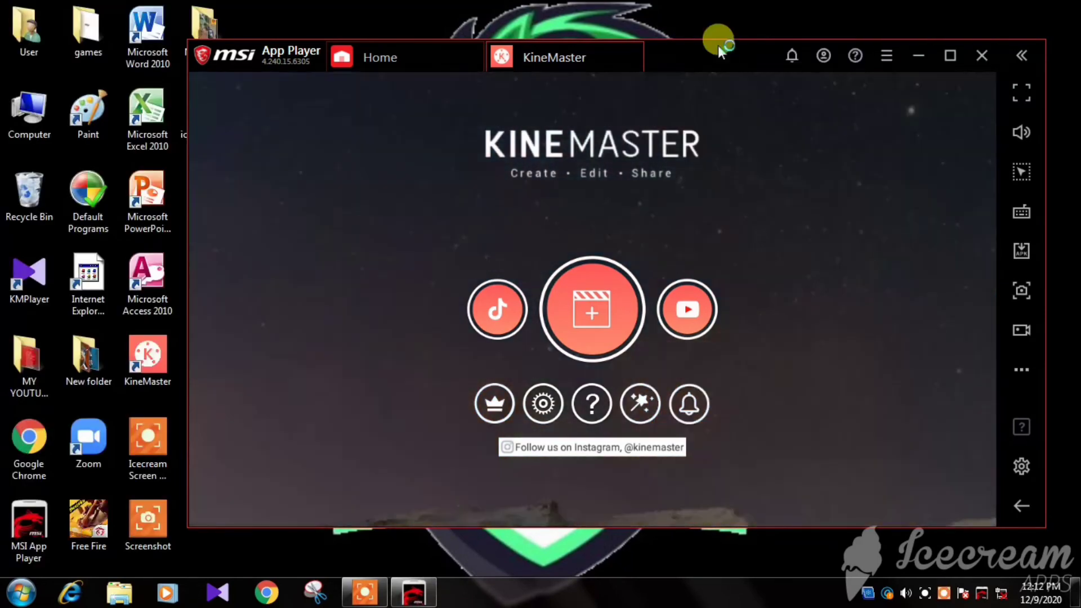
Step: Create a new KineMaster project with the 16:9 aspect ratio
click(593, 315)
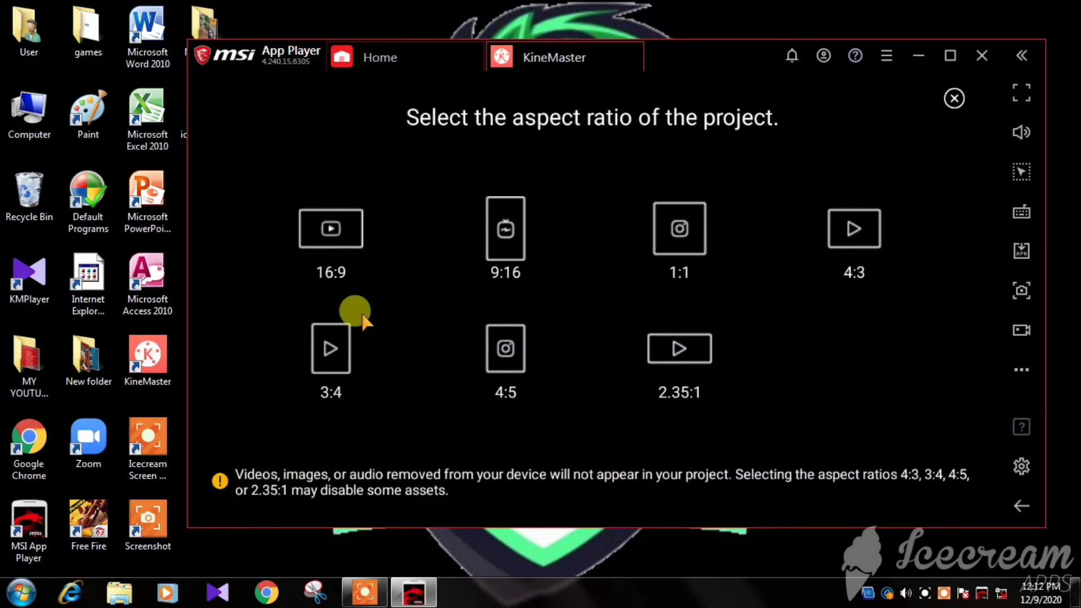
click(321, 241)
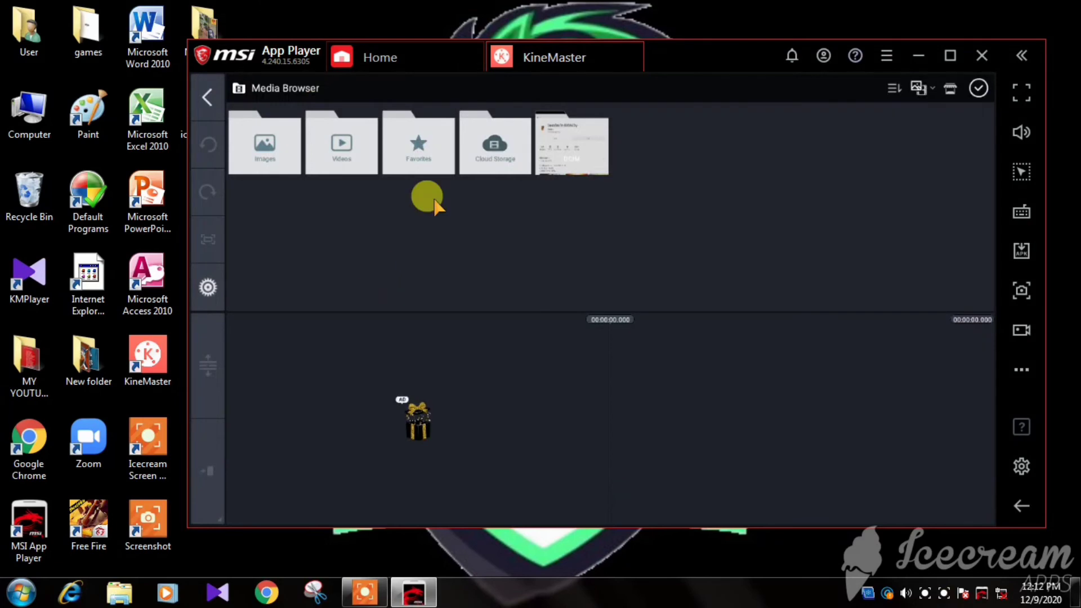
right_click(766, 4)
click(809, 50)
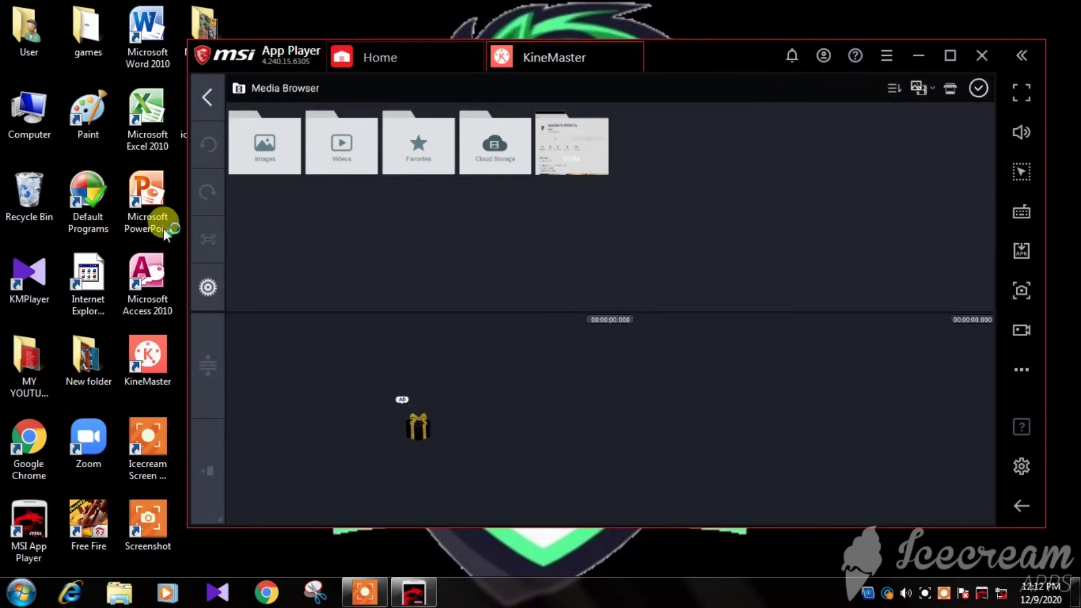
right_click(527, 2)
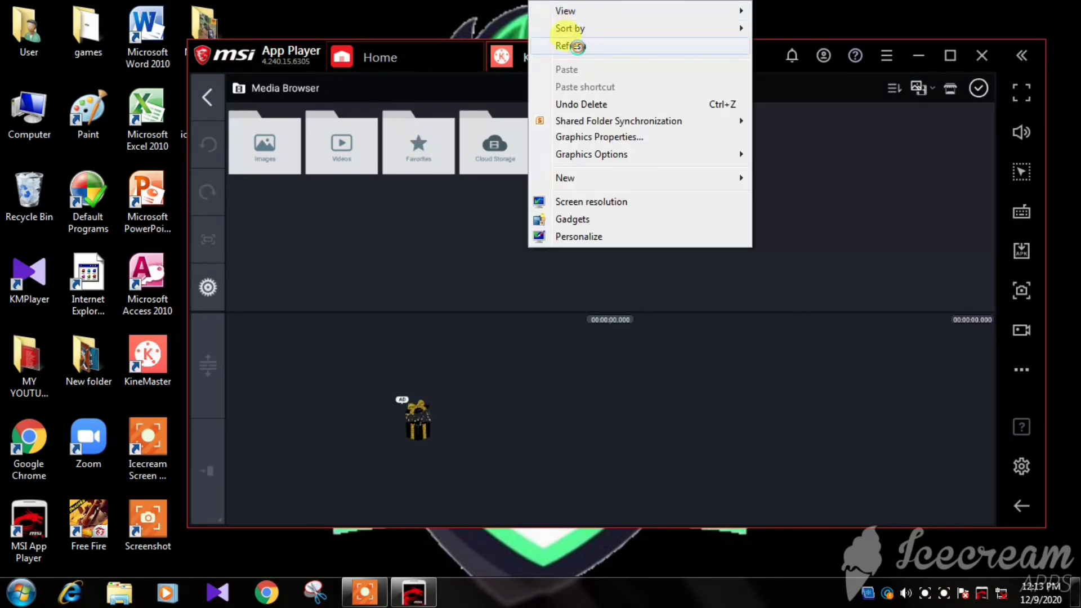
click(575, 43)
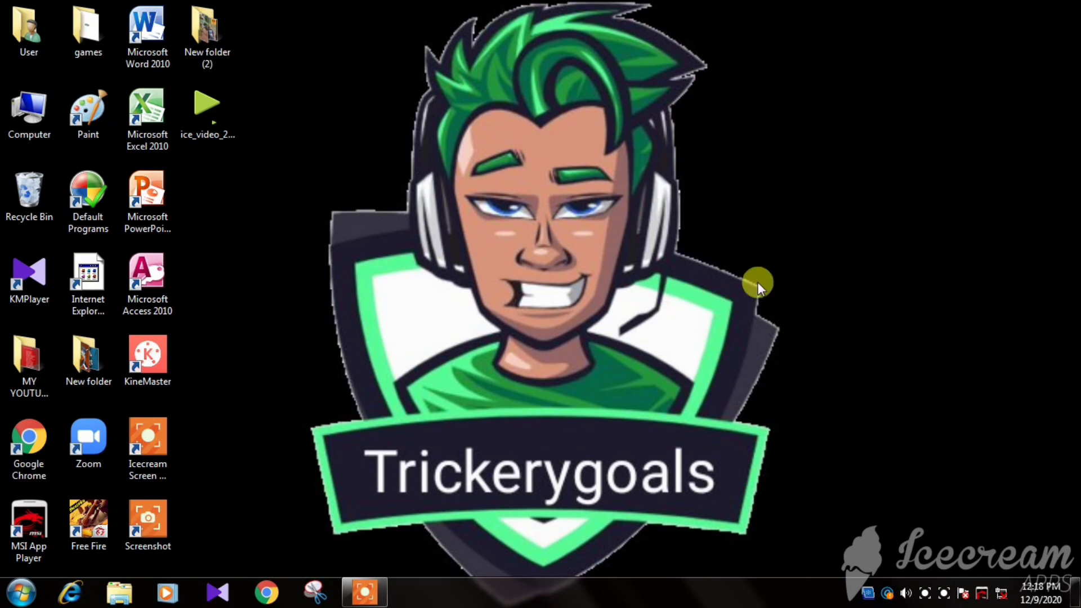
right_click(806, 205)
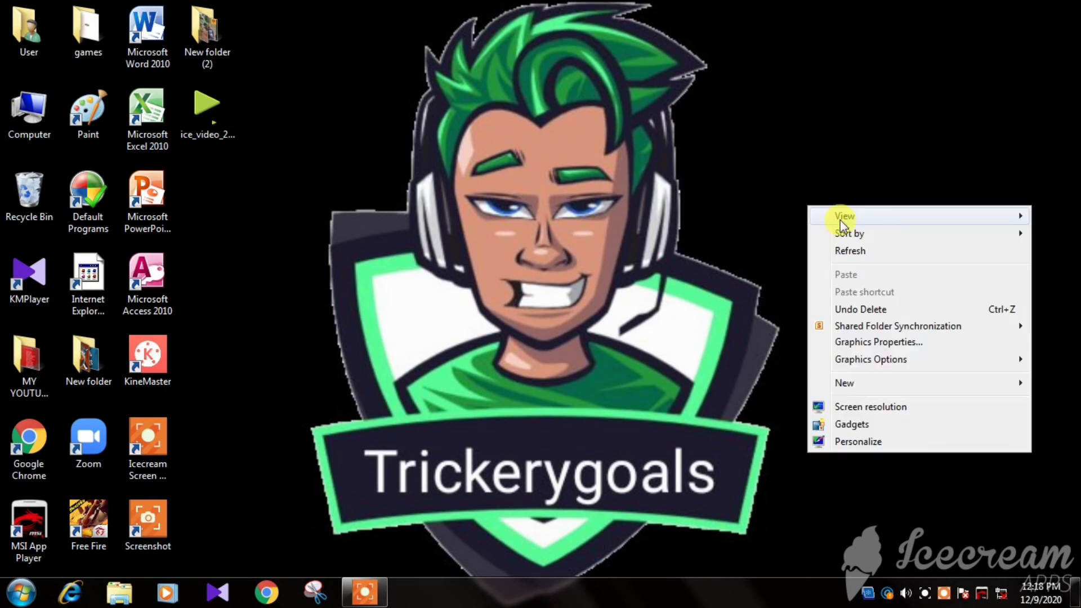
click(841, 255)
right_click(839, 253)
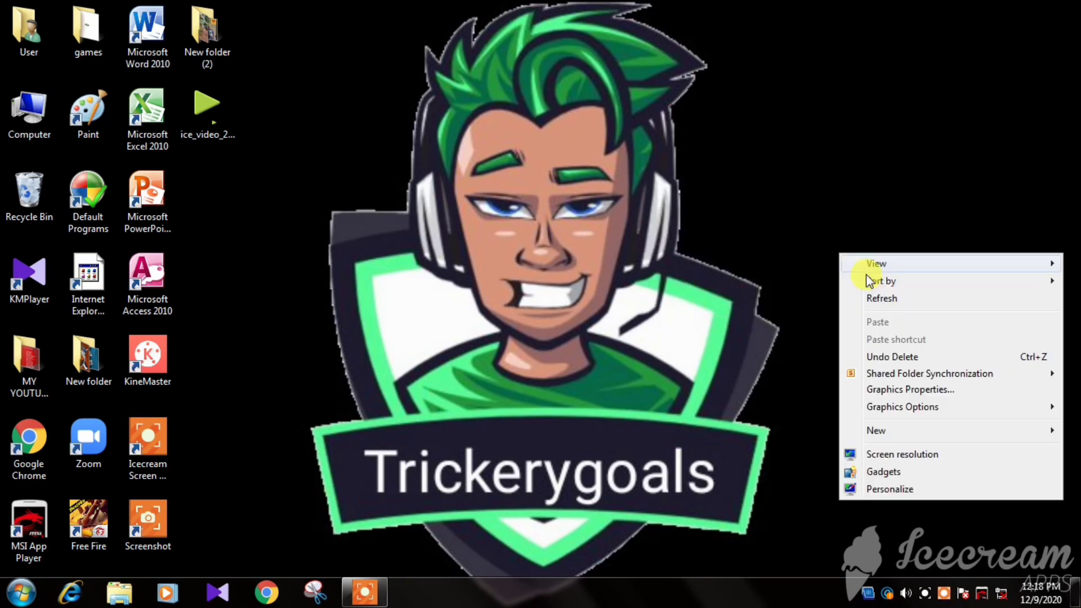
click(888, 302)
right_click(837, 158)
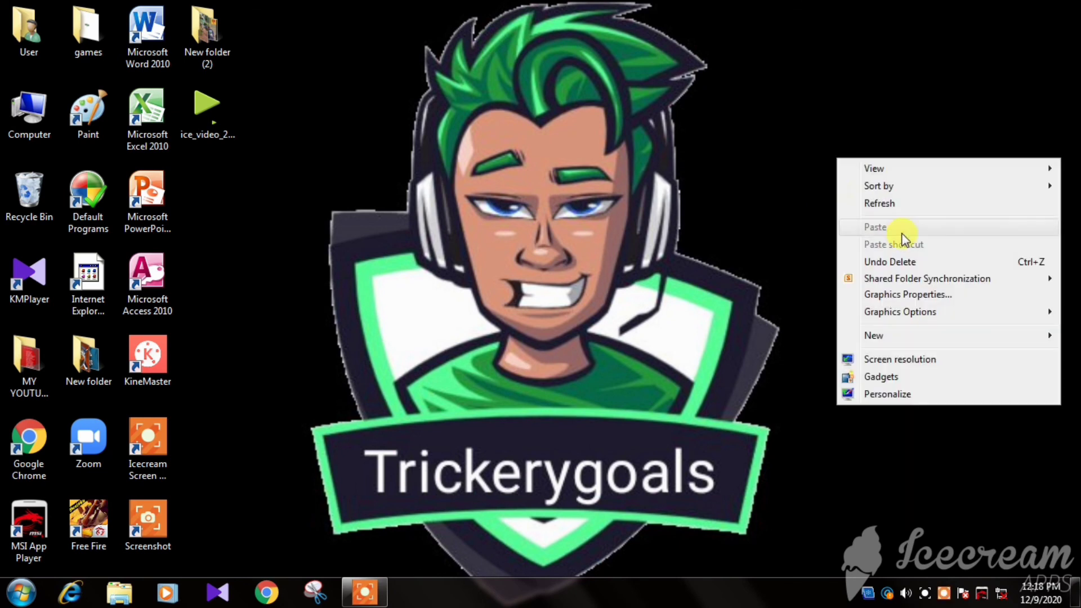